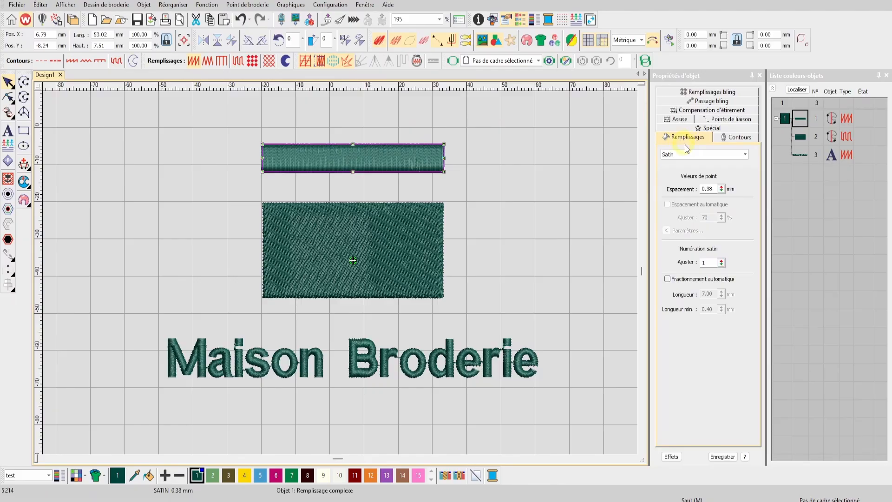
Step: Set the satin bar's stitch spacing to 0.69 mm and examine the resulting coverage up close
left_click(710, 188)
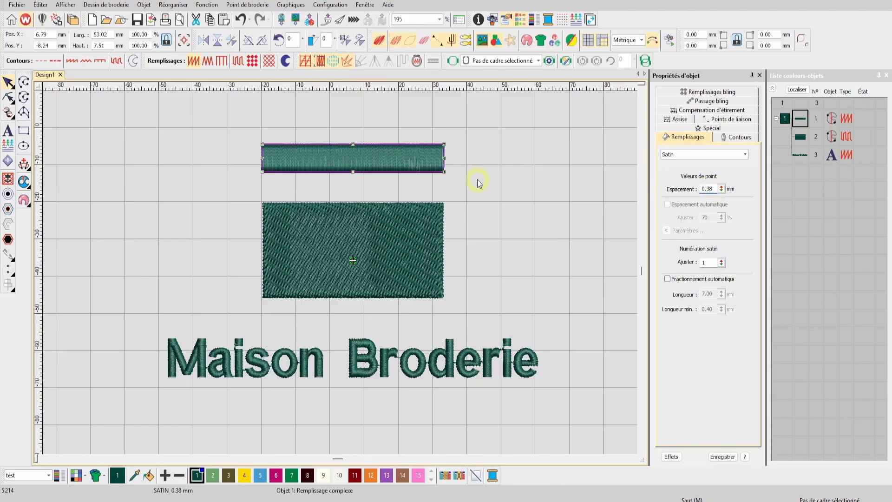
left_click_drag(722, 189, 724, 192)
scroll(338, 167, "up", 2)
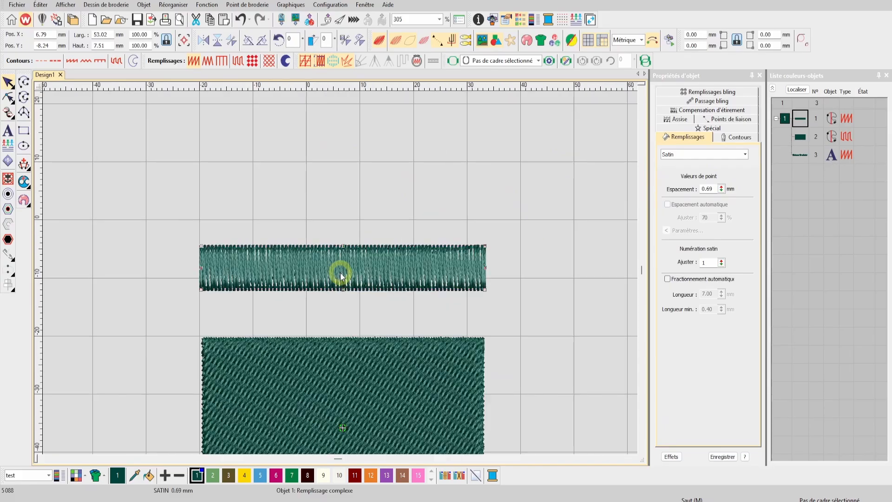
scroll(340, 278, "up", 2)
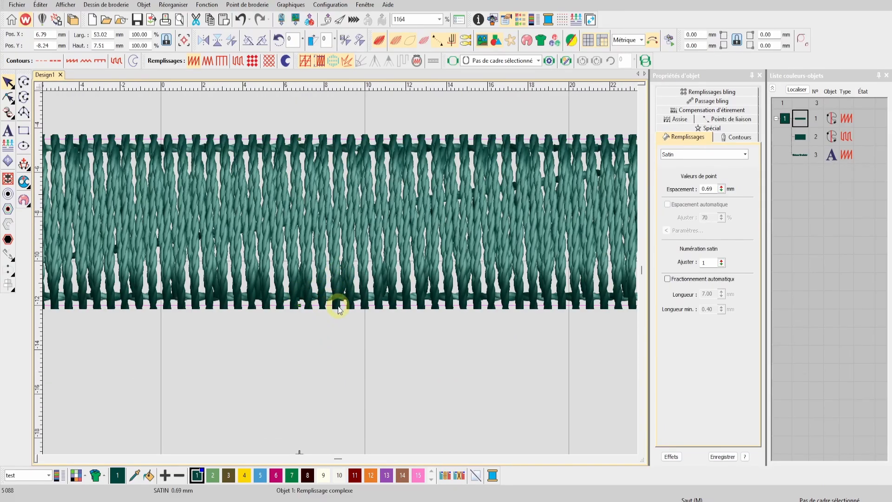
Step: Set the satin bar's stitch spacing to 0.32 mm and inspect the stitch coverage
left_click_drag(721, 189, 676, 202)
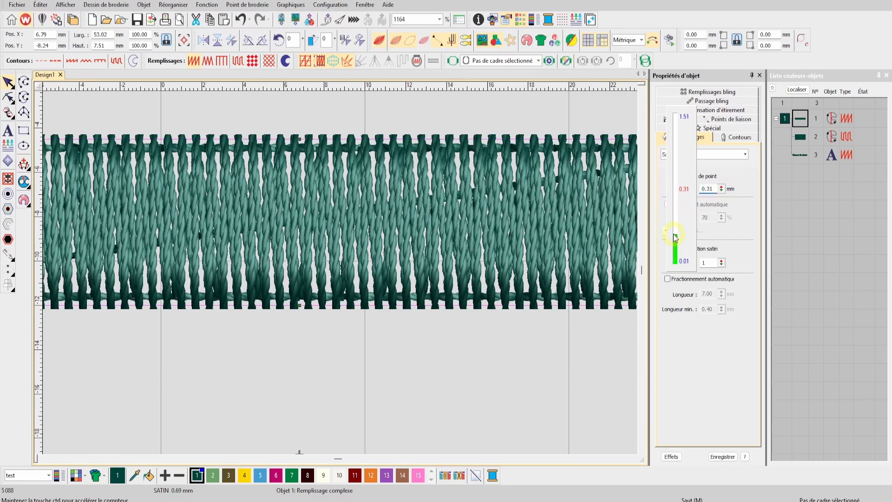
left_click_drag(676, 237, 676, 237)
scroll(322, 254, "up", 2)
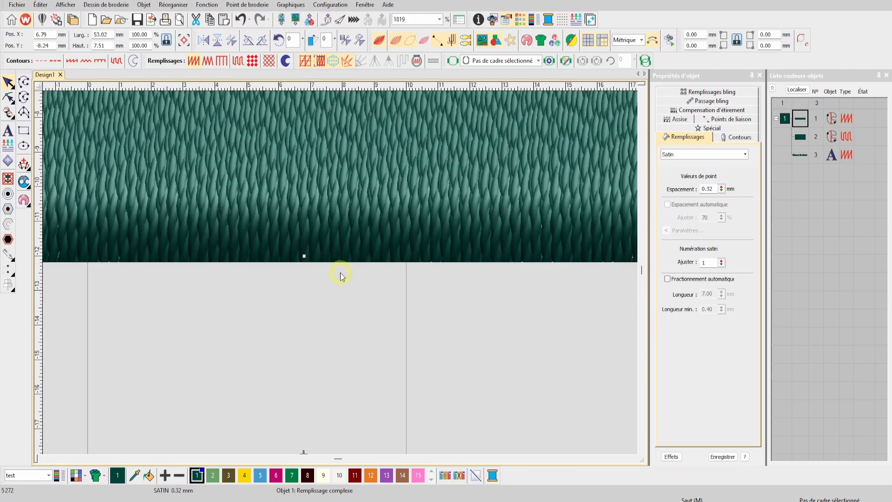
scroll(341, 260, "down", 4)
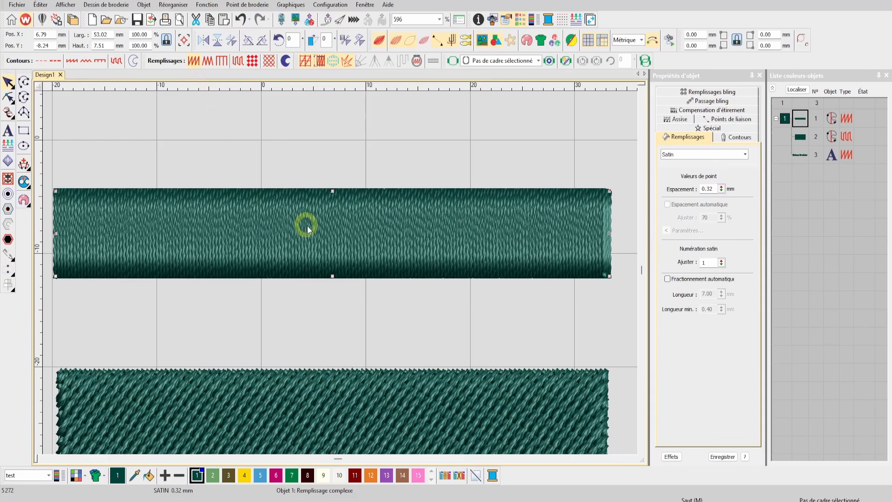
scroll(319, 235, "down", 3)
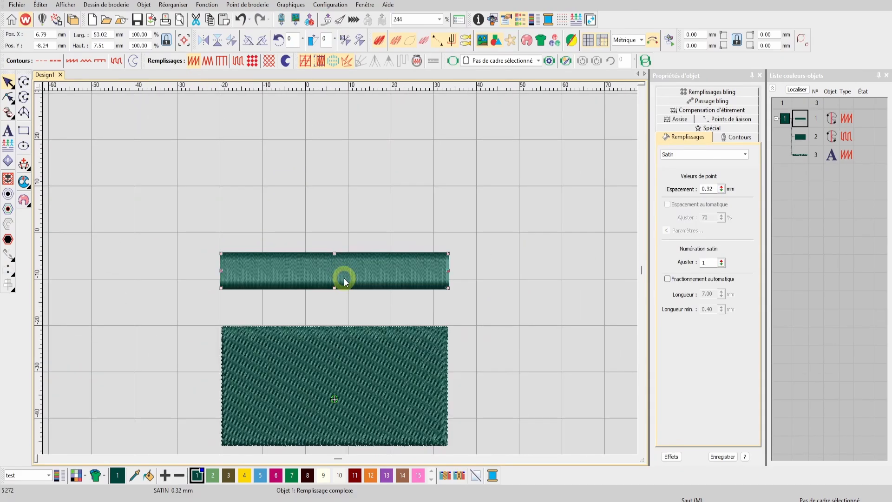
scroll(344, 281, "down", 1)
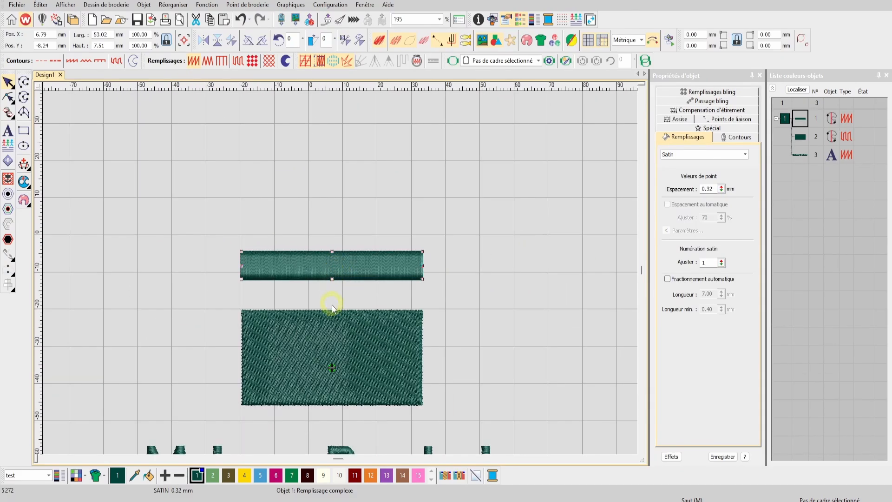
Step: Set the tatami rectangle's stitch spacing to 0.73 mm, keeping the stitch length at 4.00 mm
left_click(333, 345)
scroll(325, 381, "up", 2)
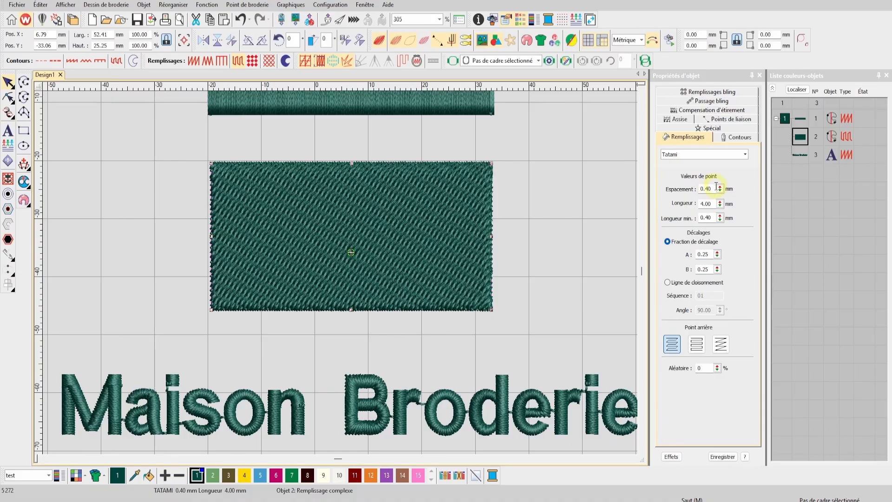
left_click_drag(716, 188, 677, 192)
scroll(344, 282, "up", 6)
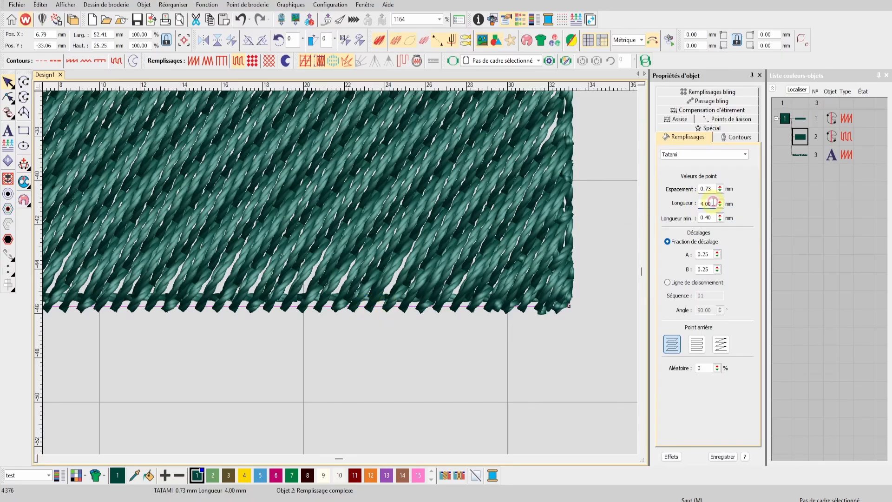
left_click_drag(720, 204, 676, 245)
Step: Set the tatami rectangle's stitch spacing back to 0.40 mm
left_click_drag(719, 189, 678, 198)
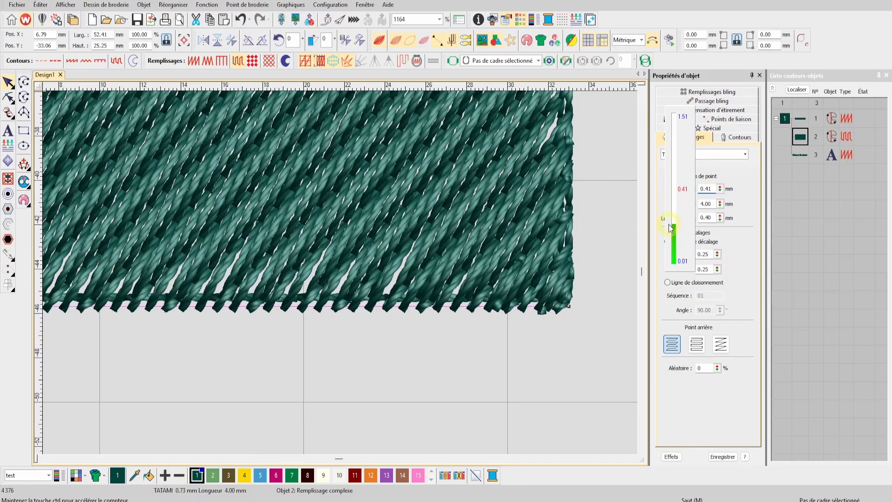
left_click_drag(668, 224, 669, 225)
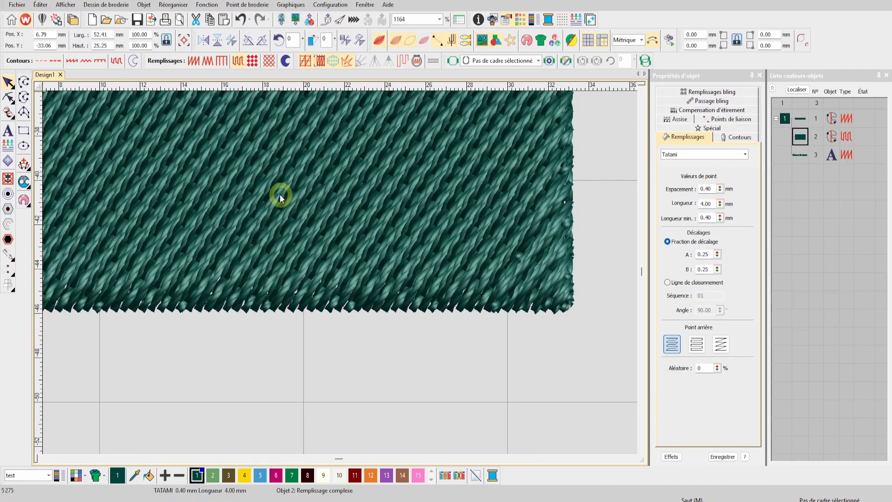
scroll(280, 194, "down", 5)
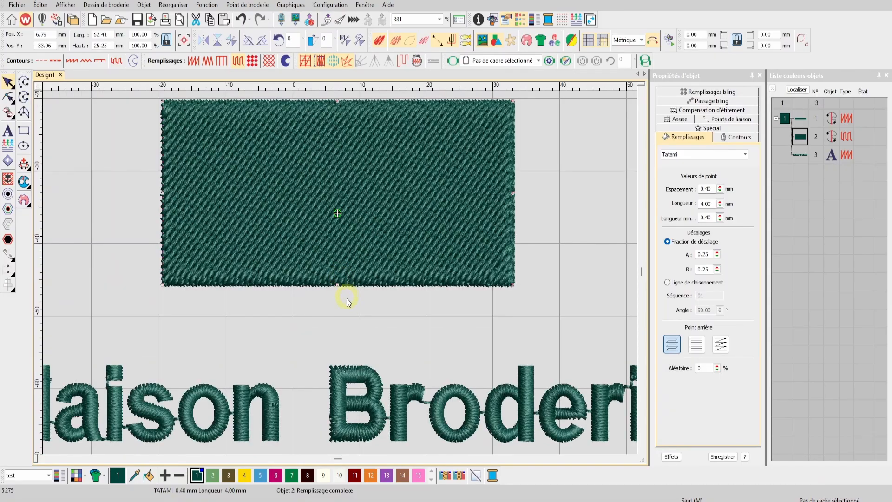
Step: Set the automatic satin spacing of the "Maison Broderie" lettering to 70%
left_click(347, 298)
scroll(332, 231, "down", 3)
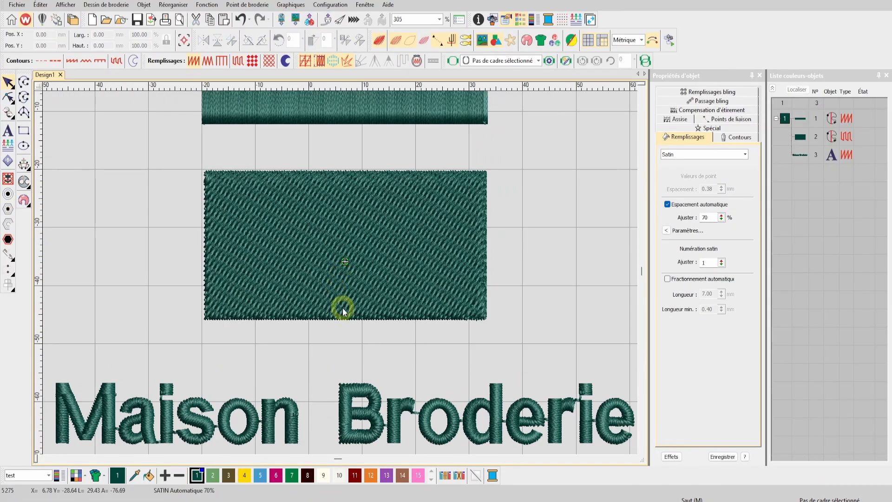
scroll(326, 325, "up", 2)
scroll(352, 256, "up", 1)
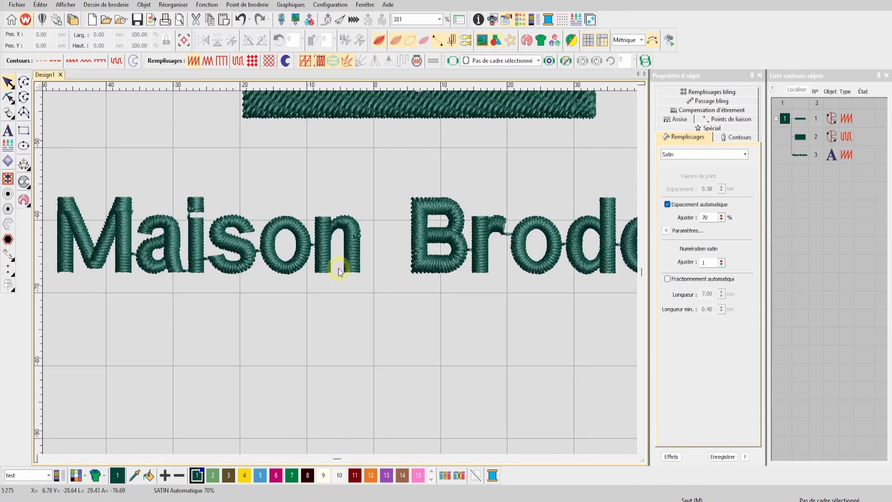
left_click(355, 253)
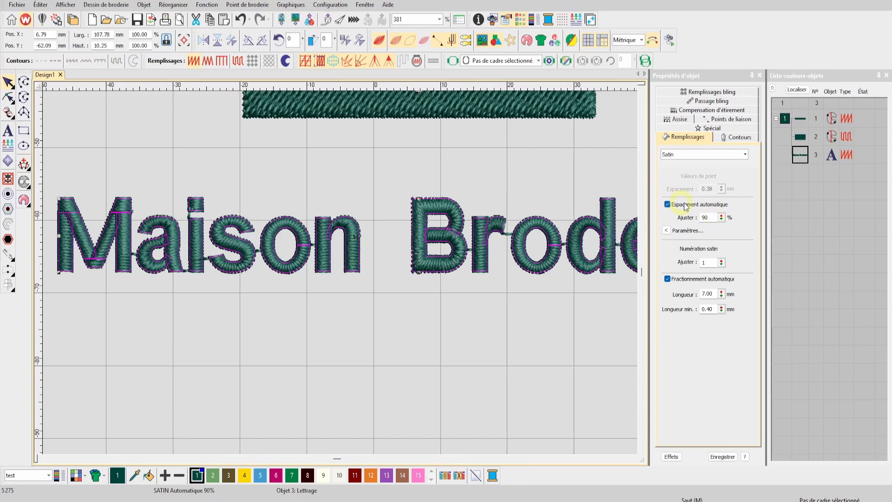
left_click_drag(722, 218, 680, 280)
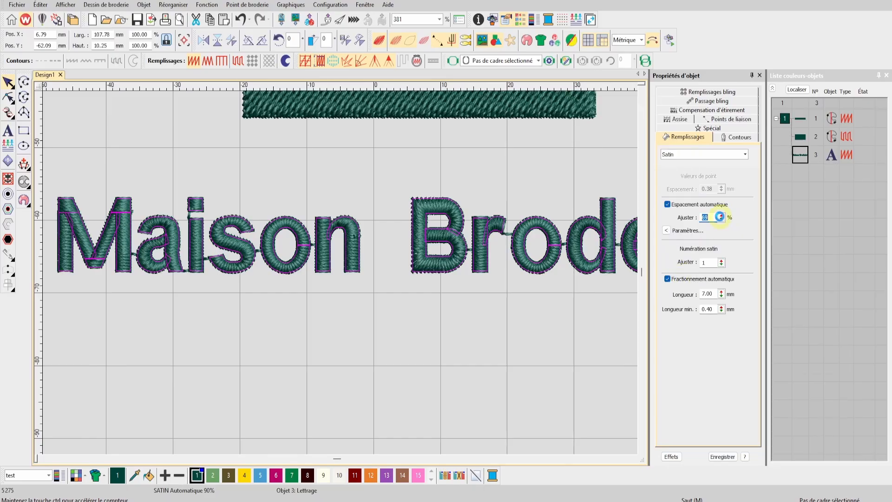
left_click(720, 219)
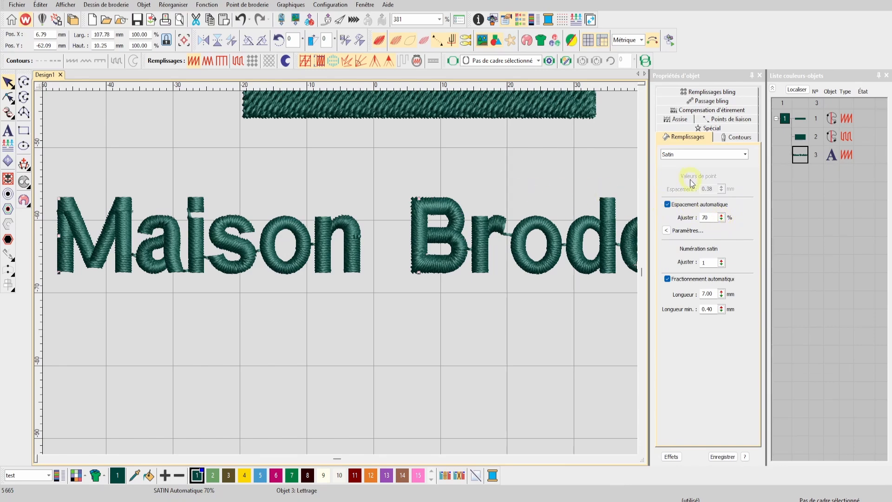
Step: For the lettering's connectors after the object, set trimming to occur when the next connector exceeds 1.00 mm
left_click(736, 122)
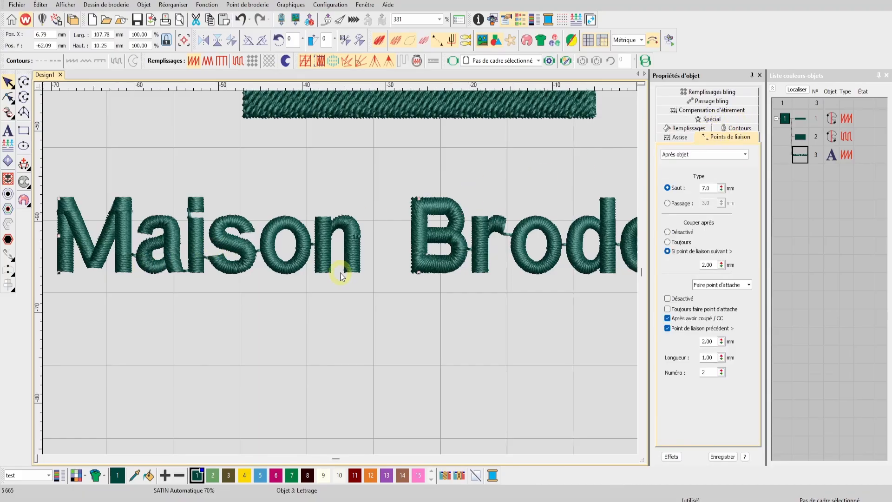
scroll(340, 273, "up", 3)
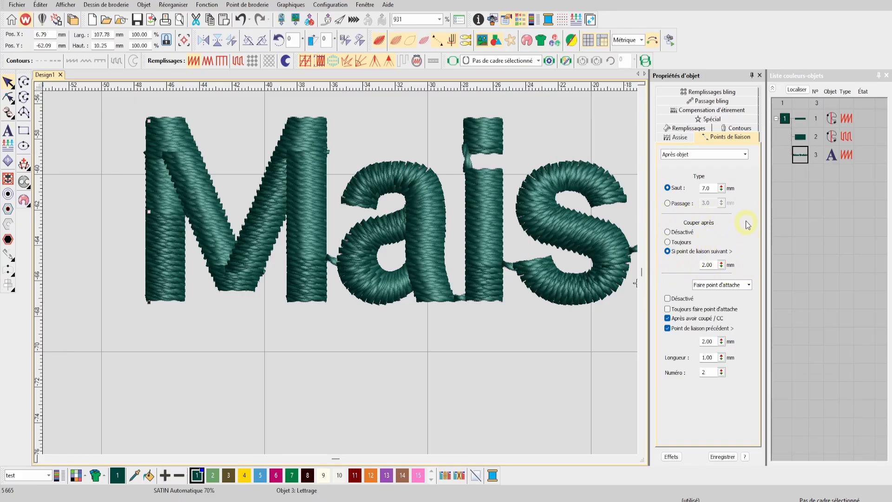
scroll(343, 275, "down", 6)
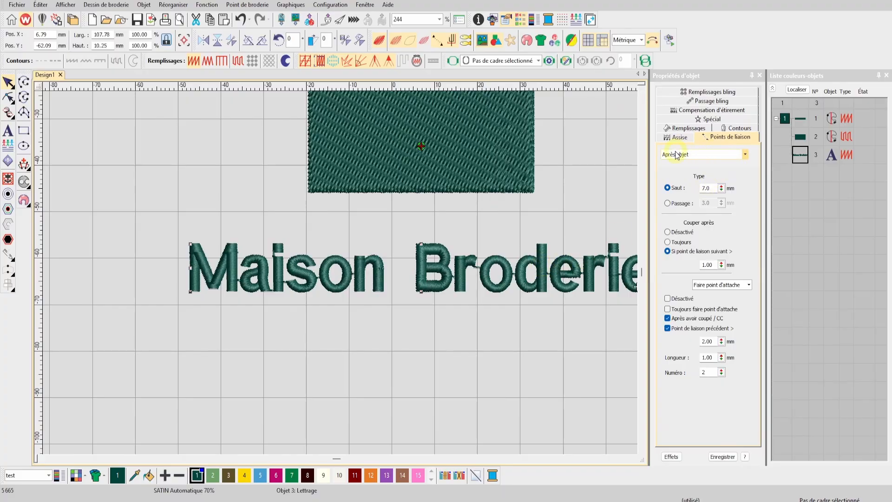
left_click(801, 136)
left_click(800, 154)
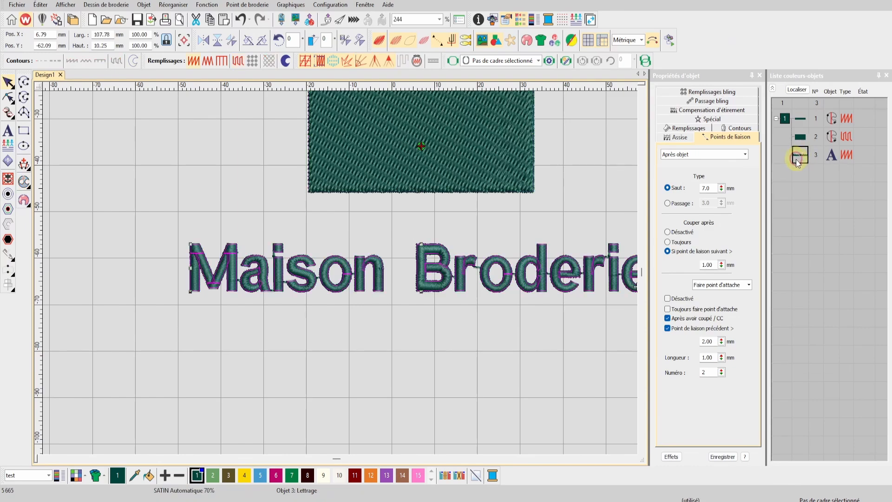
Step: For the lettering's connectors inside the object (Intérieur de l'objet), set trimming to occur when the next connector exceeds 1.00 mm
left_click(697, 156)
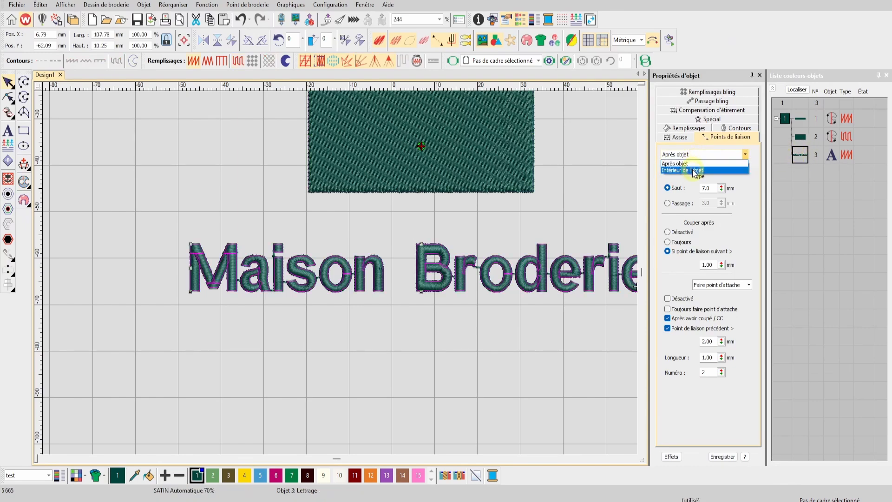
left_click(694, 170)
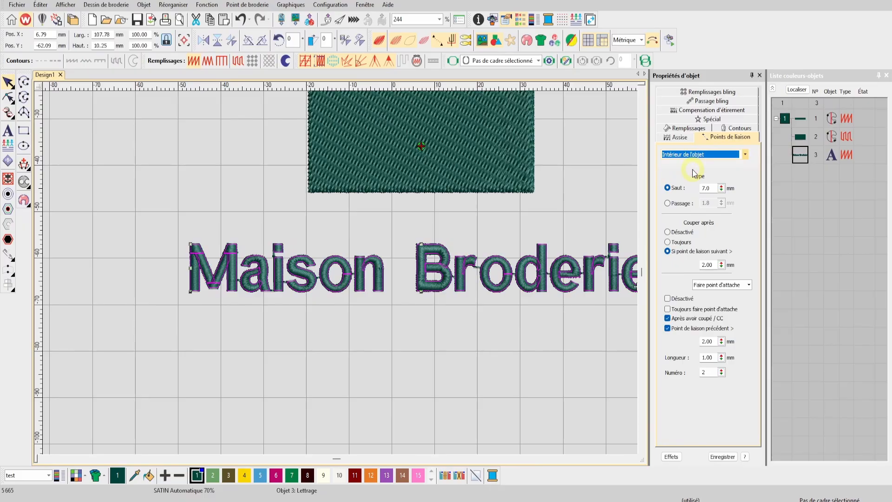
left_click(339, 329)
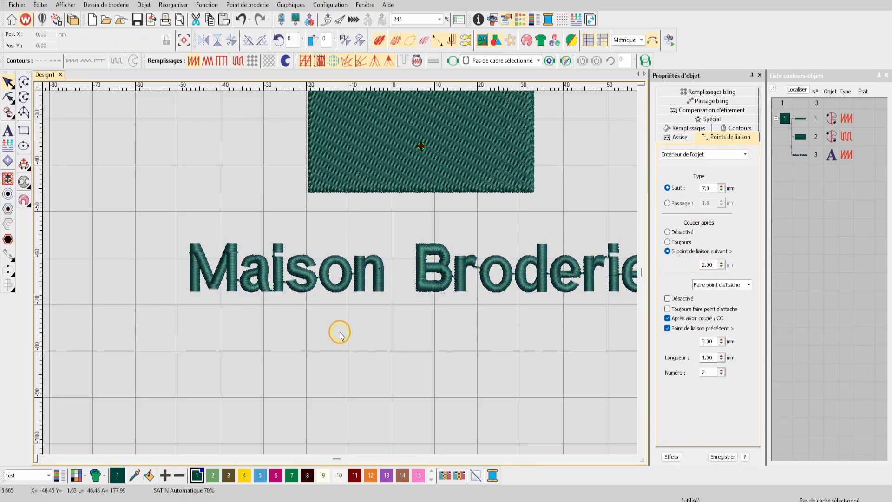
scroll(341, 279, "up", 3)
left_click(355, 239)
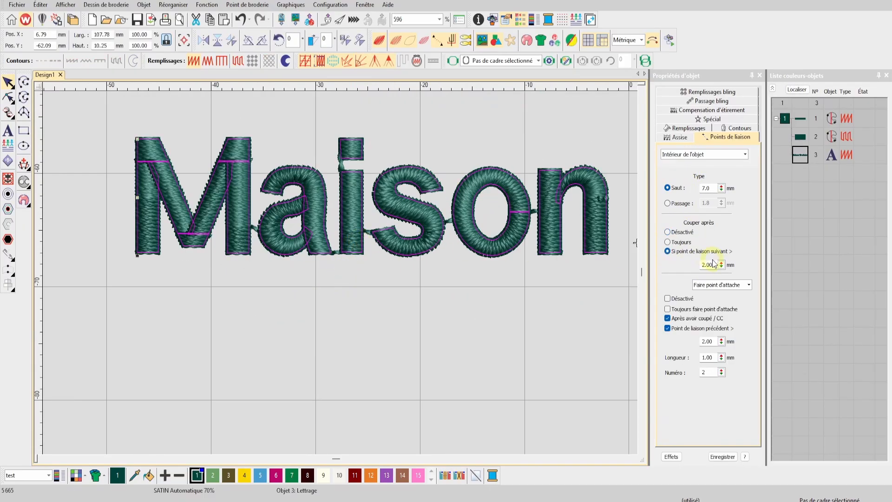
left_click(721, 266)
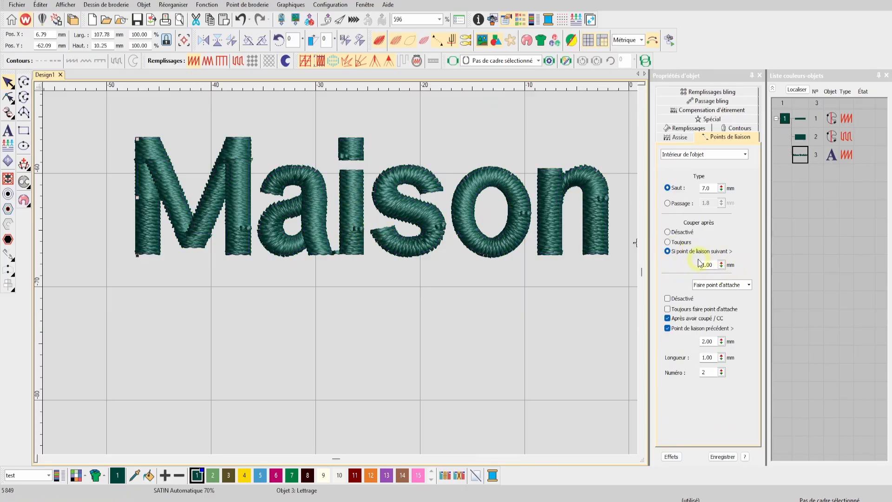
Step: Try a 2.20 mm trim threshold for the lettering's inside-object connectors and restore it to 1.00 mm
left_click_drag(721, 266, 676, 323)
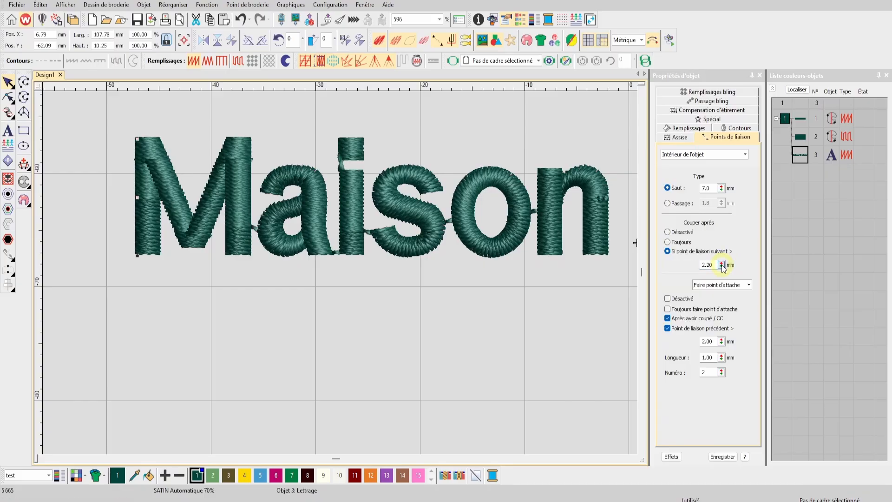
left_click_drag(721, 265, 674, 336)
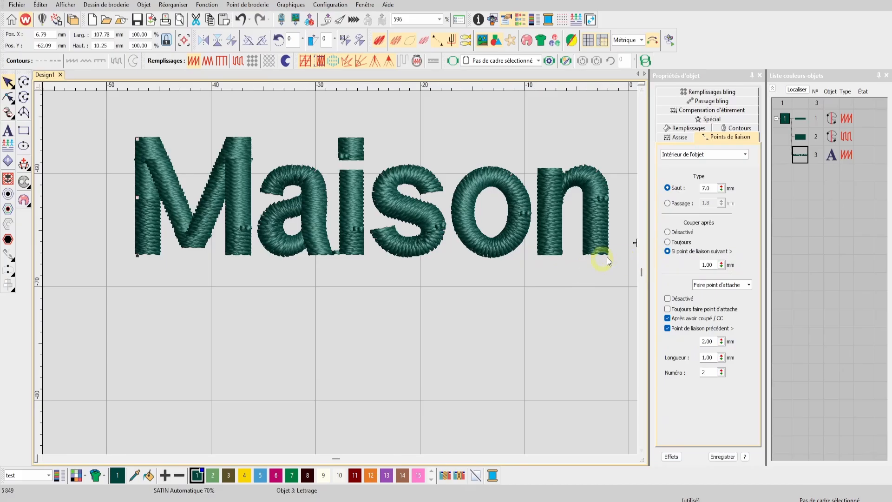
left_click(513, 267)
scroll(512, 267, "down", 7)
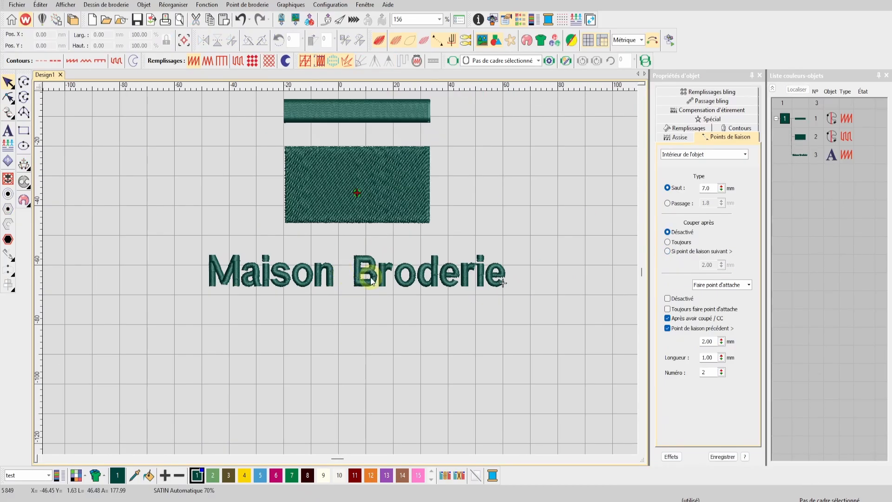
Step: Turn off the second underlay (Deuxième assise) of the "Maison Broderie" lettering
scroll(374, 275, "up", 1)
scroll(341, 276, "up", 2)
left_click(340, 272)
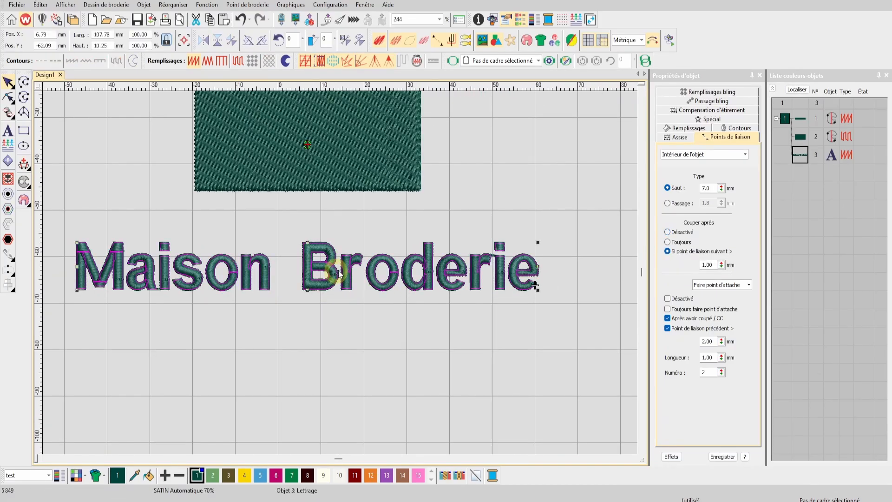
left_click(680, 139)
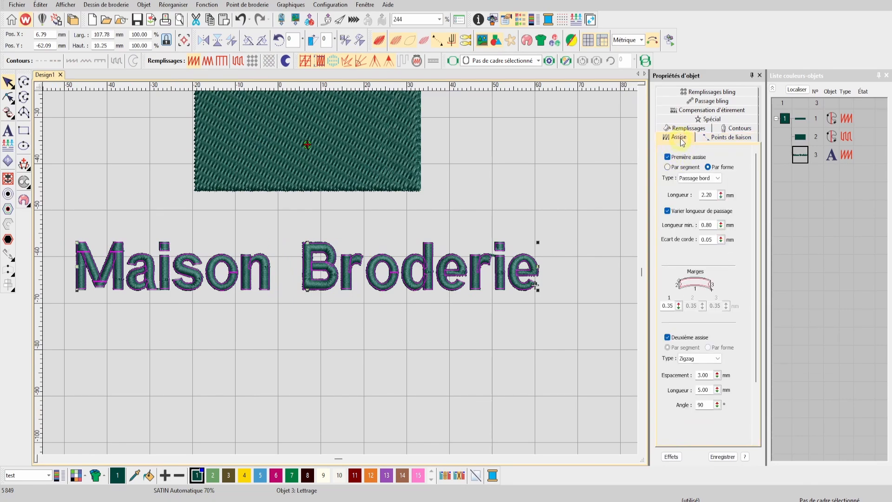
left_click(670, 339)
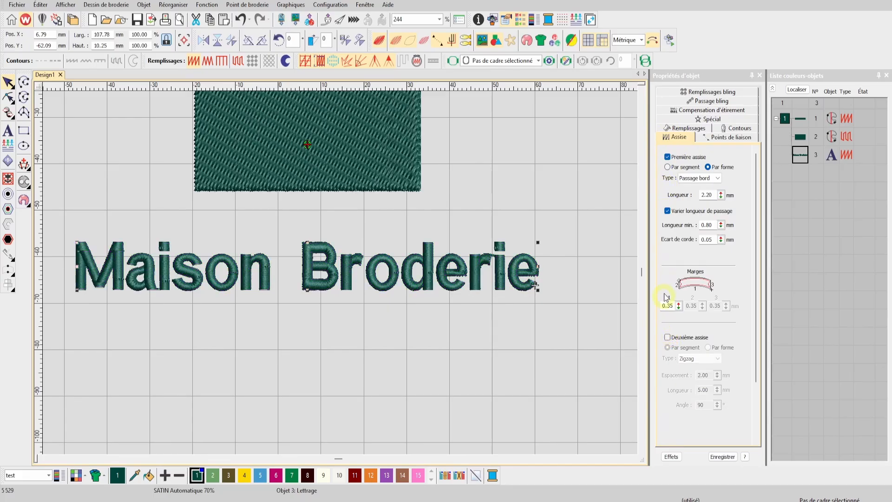
Step: Set the "Maison Broderie" lettering's first underlay (Première assise) to Par segment with the type Passage central
left_click(687, 167)
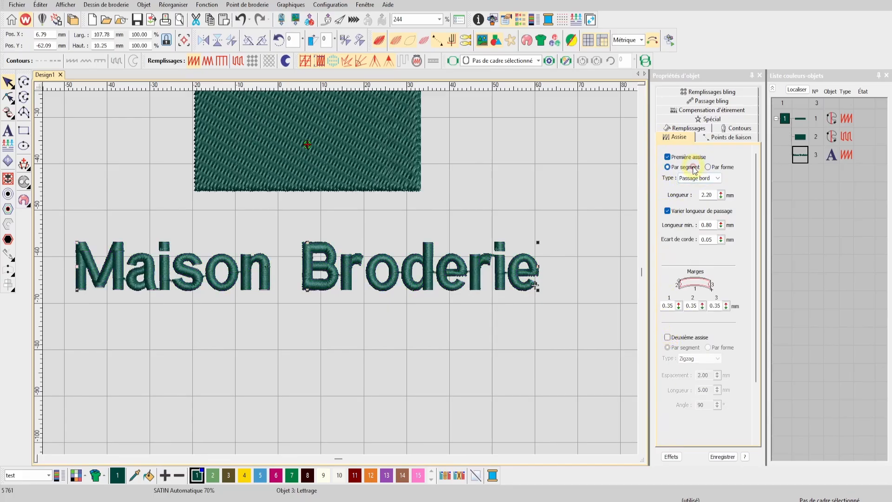
left_click(696, 178)
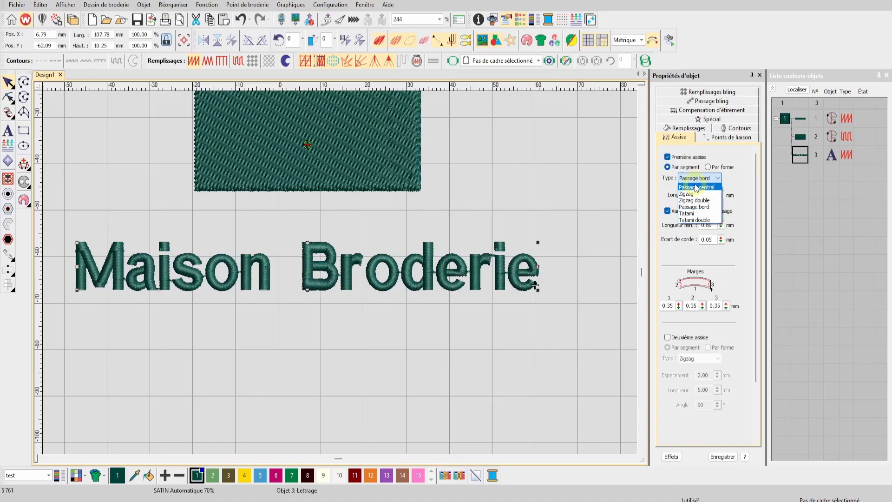
left_click(695, 187)
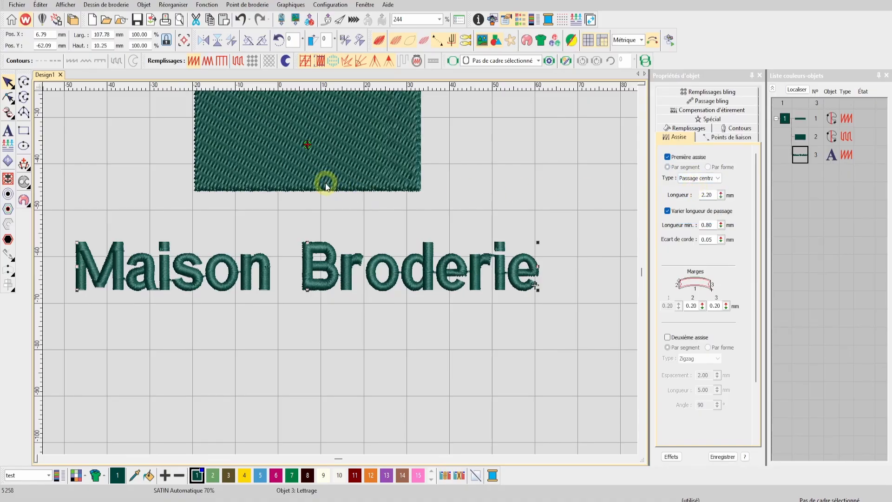
Step: Review the first and second underlay settings and margins of the tatami rectangle and the satin bar
scroll(340, 272, "down", 3)
scroll(340, 272, "up", 2)
left_click(354, 299)
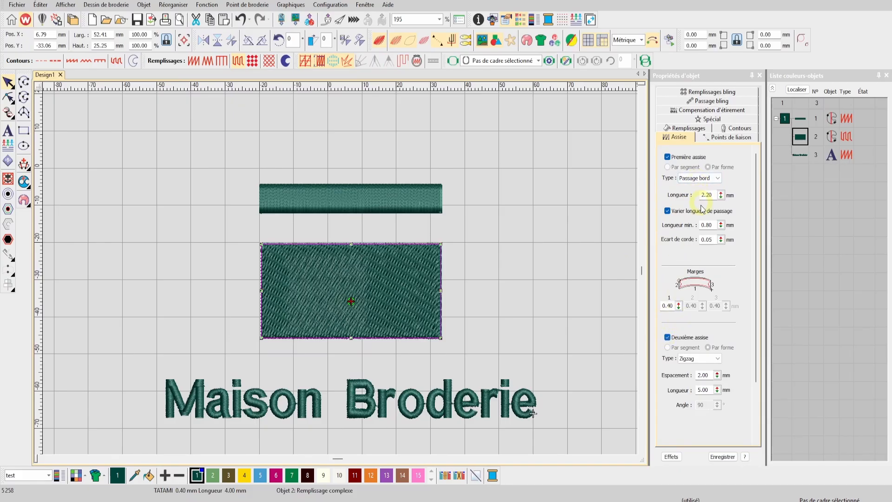
left_click_drag(756, 338, 753, 399)
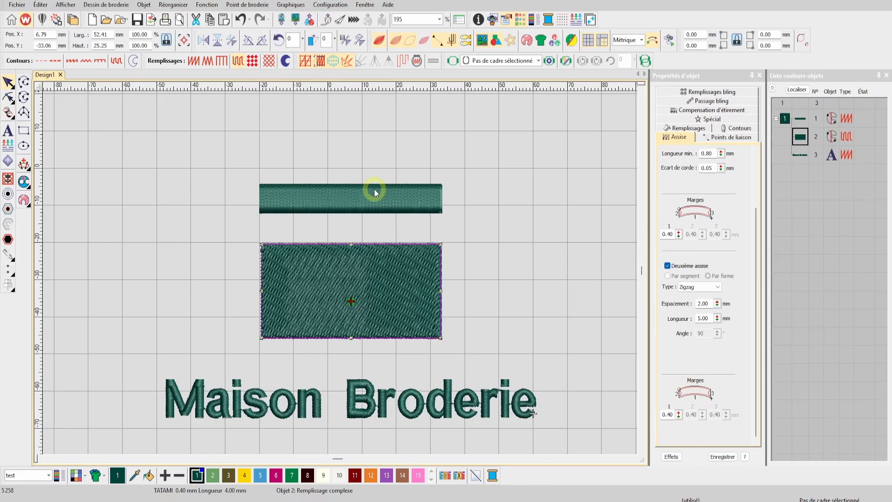
left_click_drag(759, 248, 758, 176)
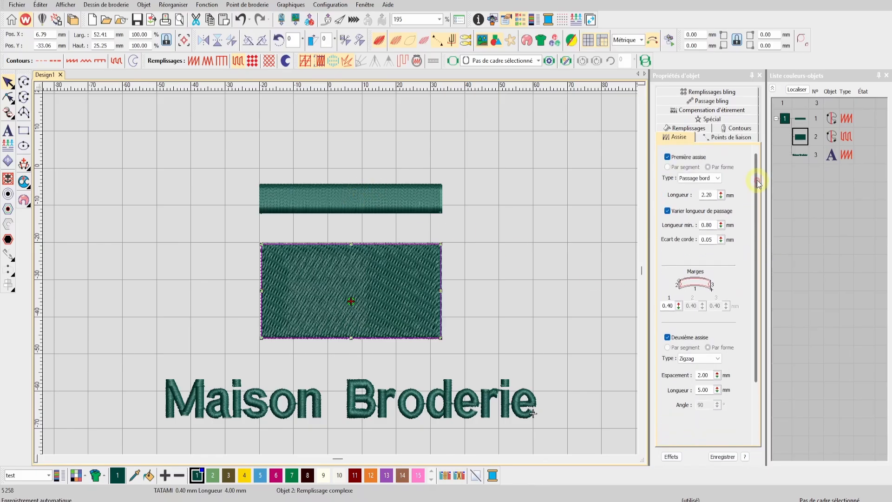
left_click(357, 196)
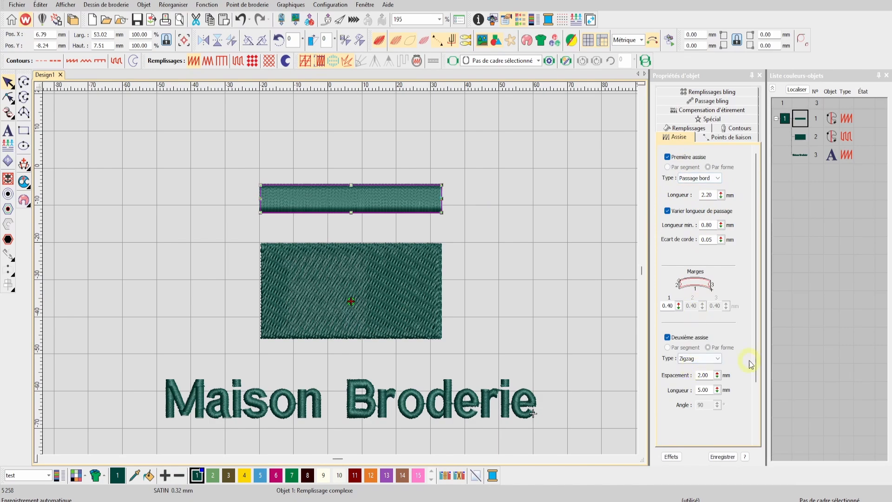
left_click_drag(756, 331, 751, 390)
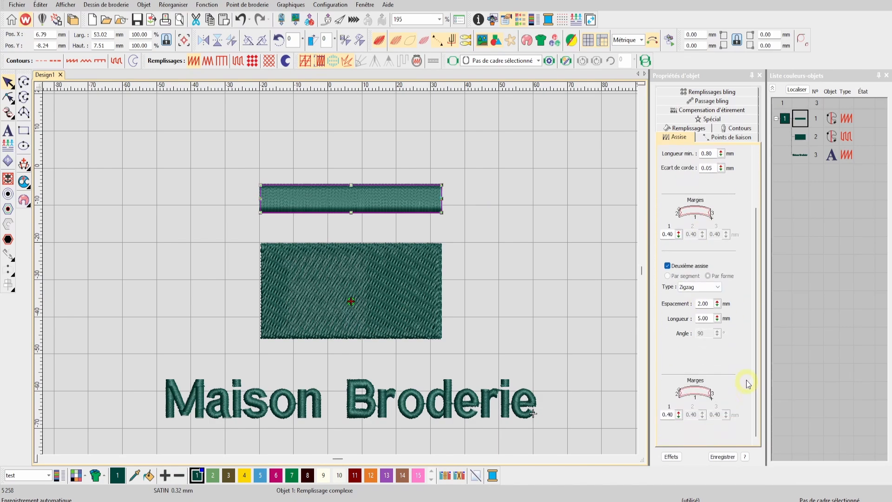
Step: Start the embroidery simulation of the whole design and raise its speed to 1320 s/m
left_click(669, 42)
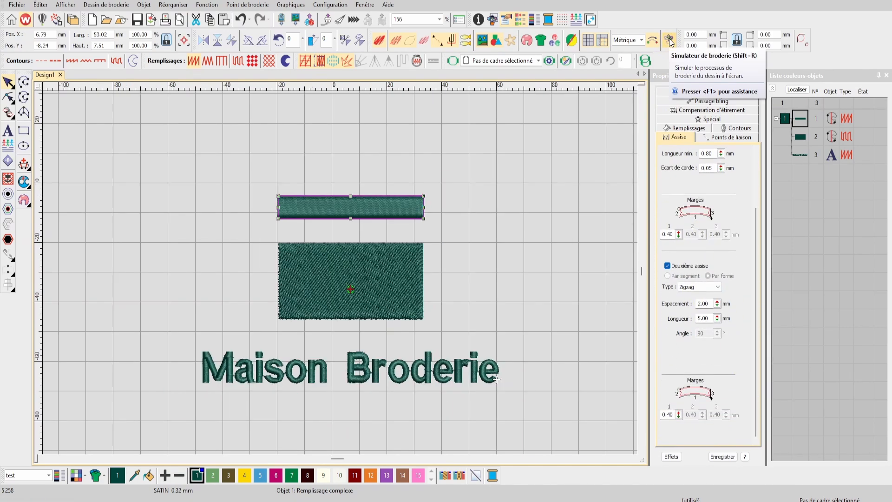
left_click(670, 41)
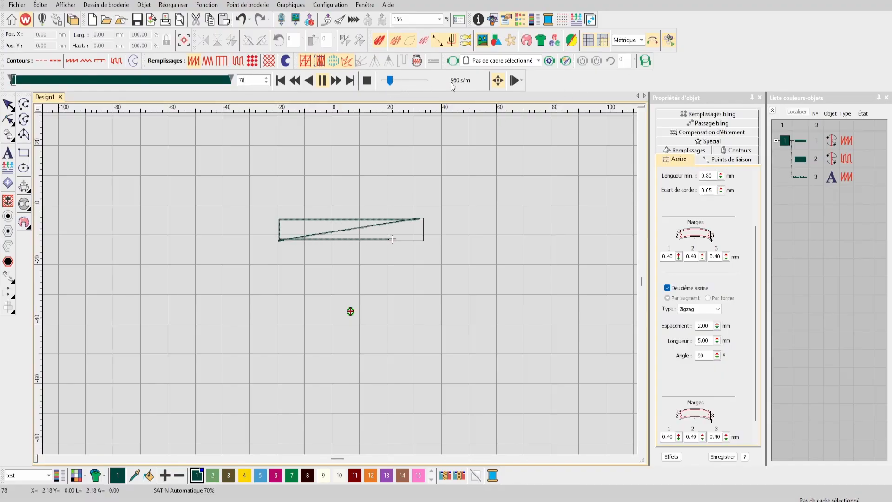
left_click_drag(389, 84, 393, 80)
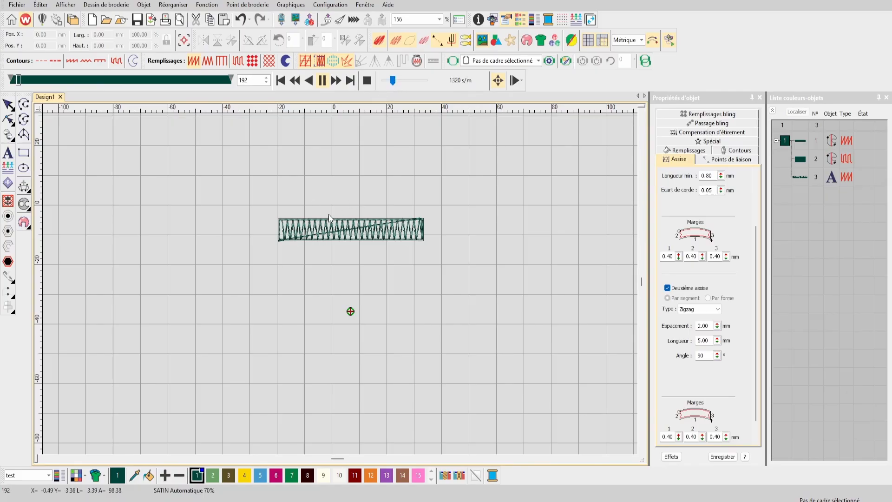
Step: Advance the simulation through the tatami rectangle to the lettering, inspect how the letters are stitched up close, and stop the simulation
left_click_drag(18, 81, 43, 82)
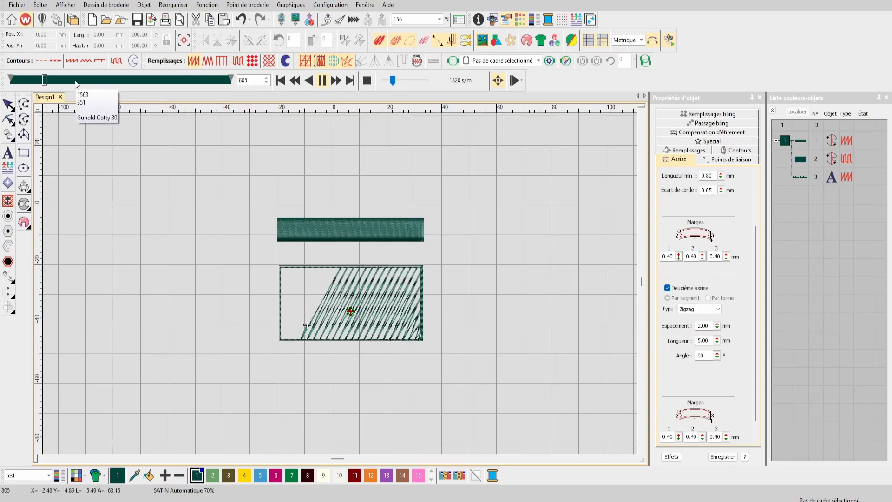
left_click_drag(50, 86, 144, 85)
scroll(253, 416, "up", 4)
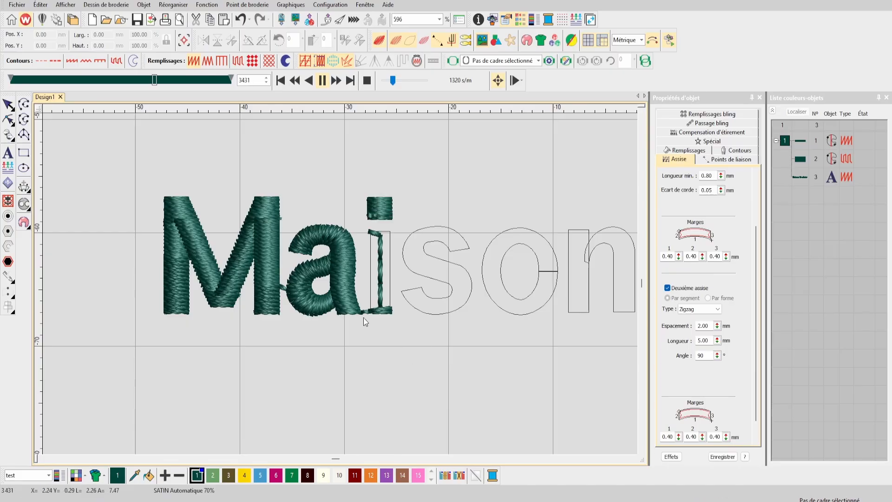
left_click(368, 80)
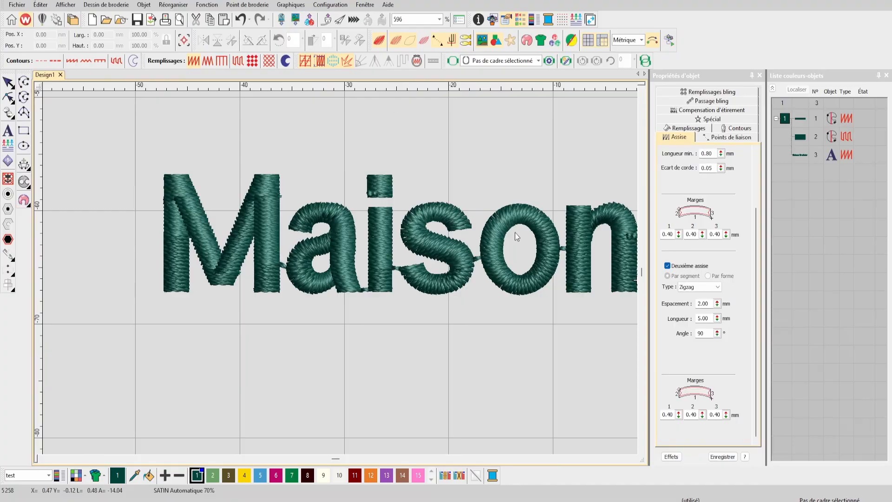
scroll(362, 256, "down", 6)
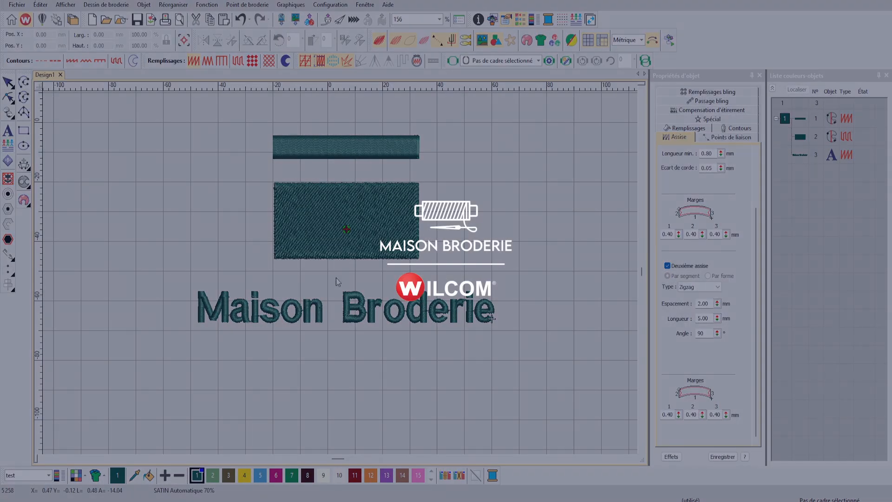